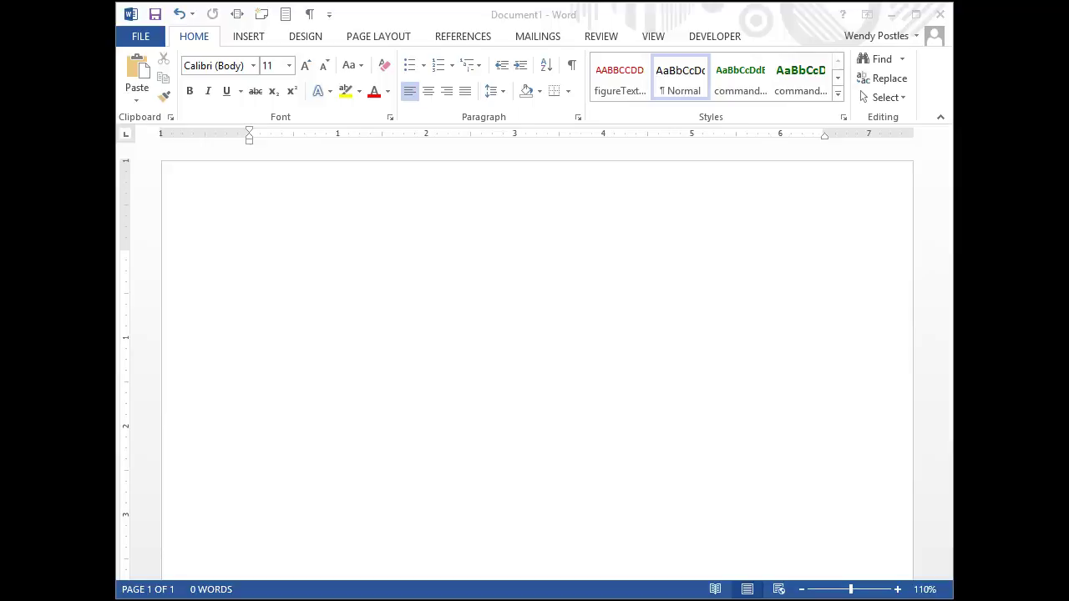
Insert a table with six columns and six rows in the blank document.
click(249, 38)
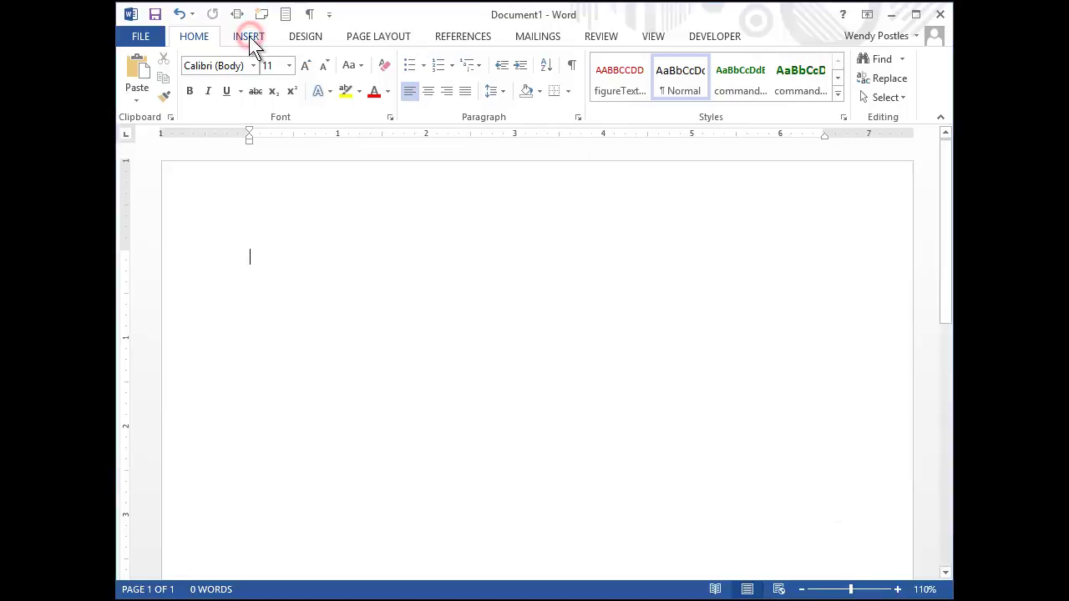
click(249, 36)
click(181, 80)
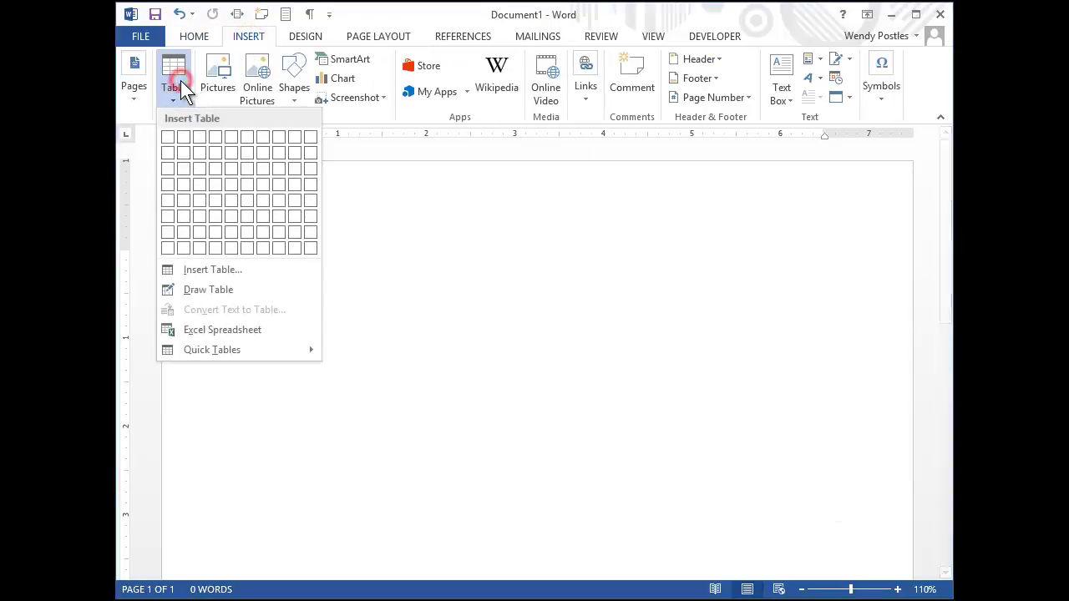
click(248, 216)
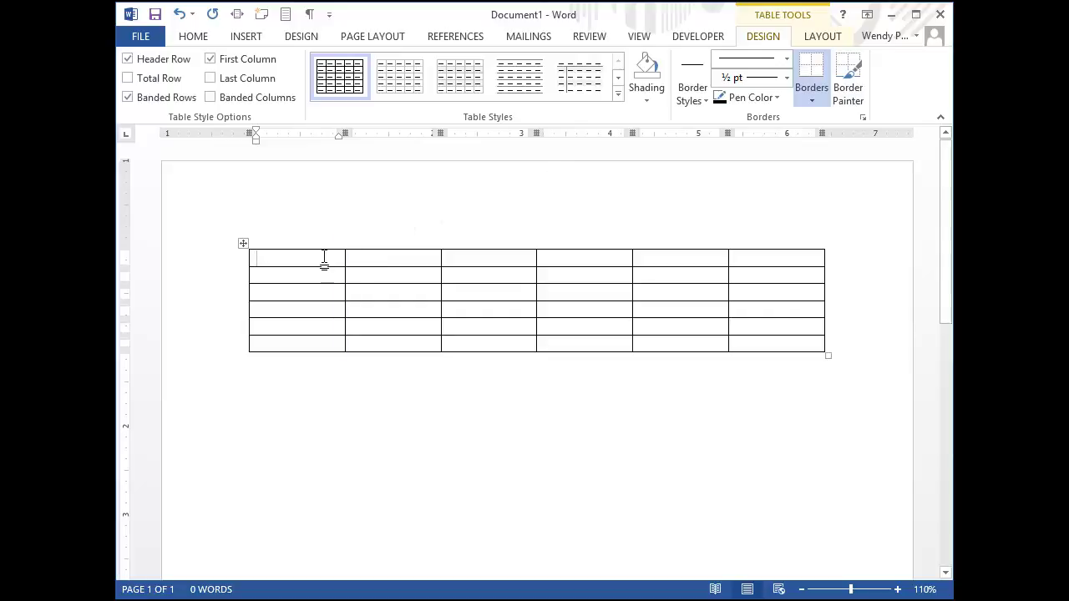
Select a block of cells inside the table, then clear it and select the table's first five rows.
drag(324, 258, 552, 328)
click(555, 379)
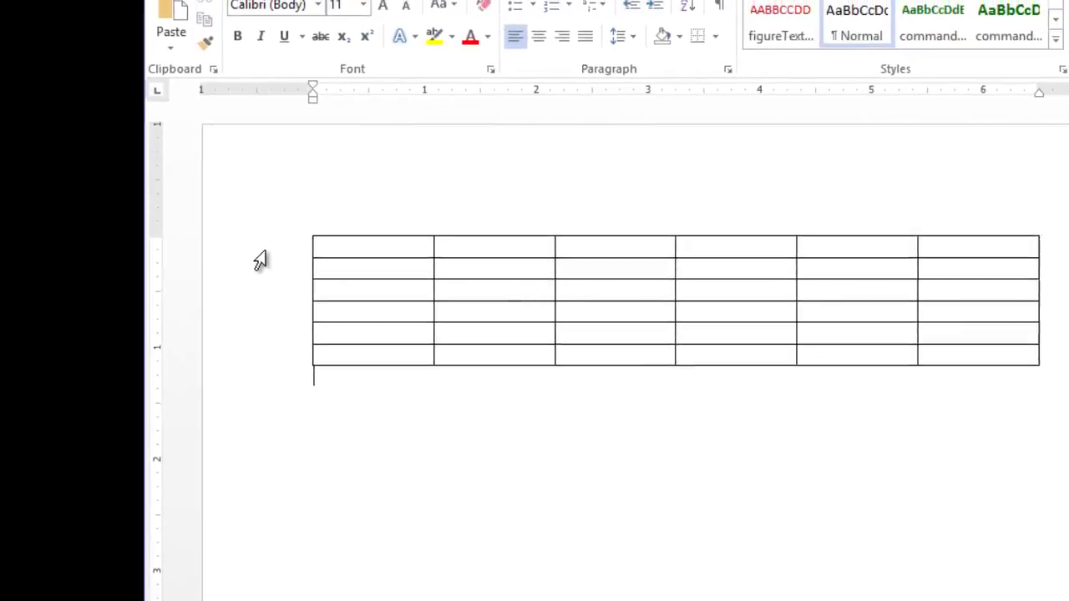
click(259, 259)
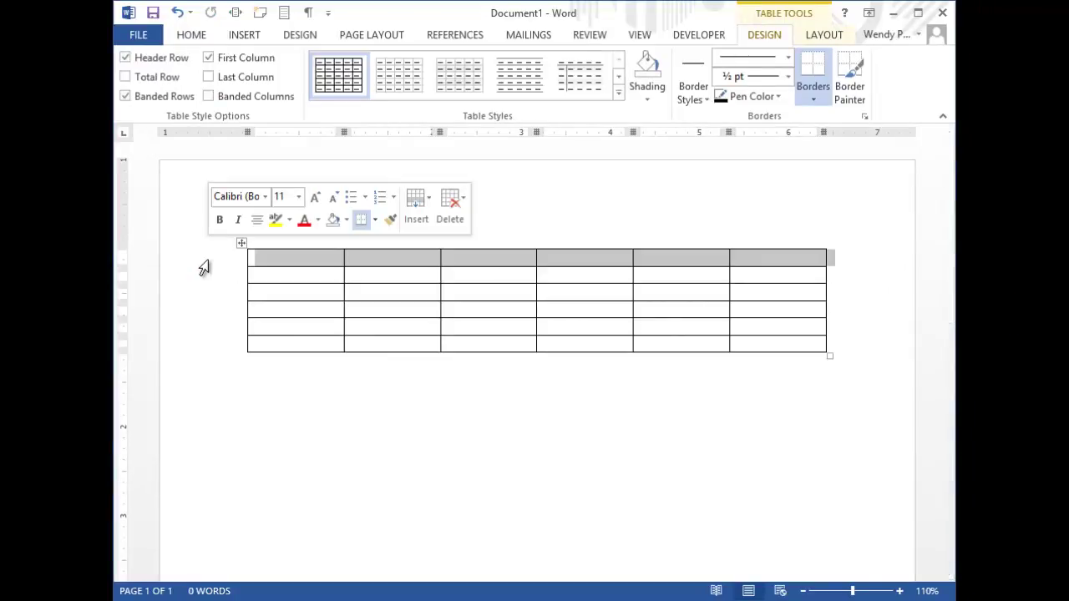
drag(204, 267, 207, 336)
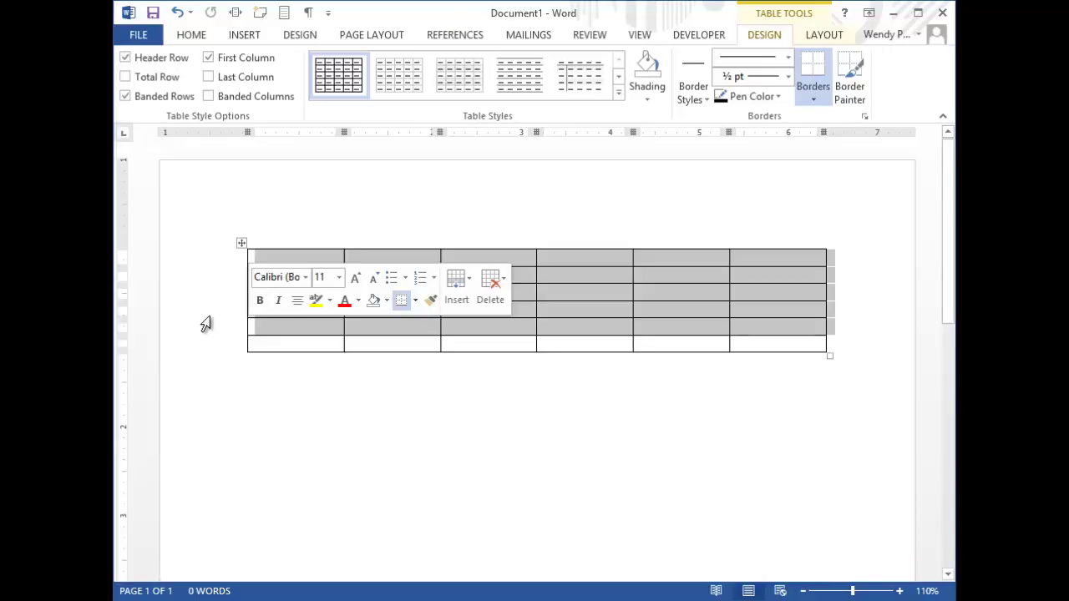
Select the non-adjacent first, third and fifth rows of the table together, then clear the selection.
click(201, 261)
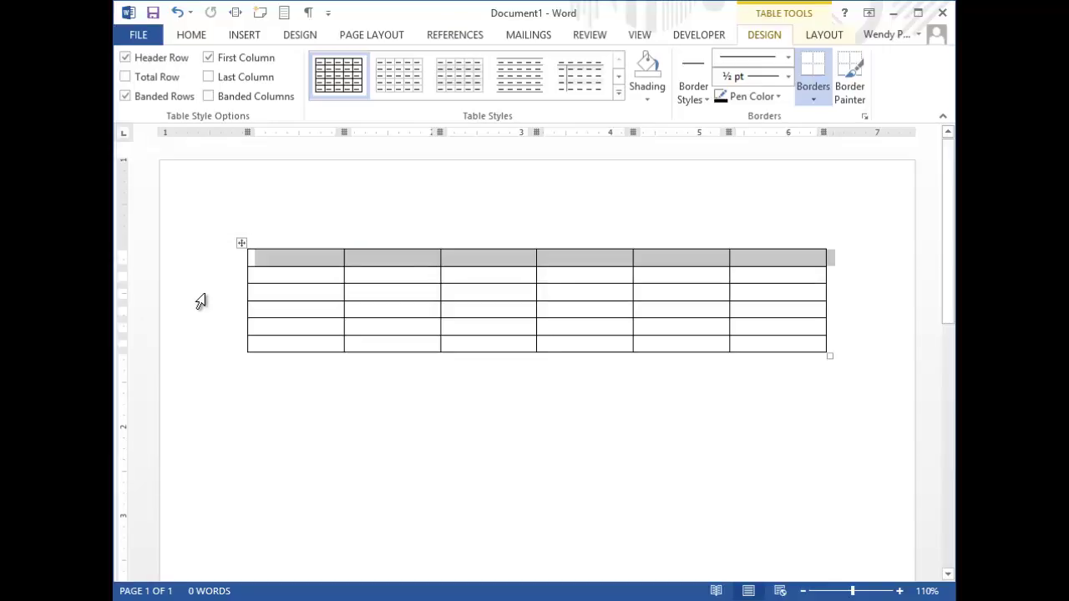
ctrl+click(201, 294)
ctrl+click(203, 329)
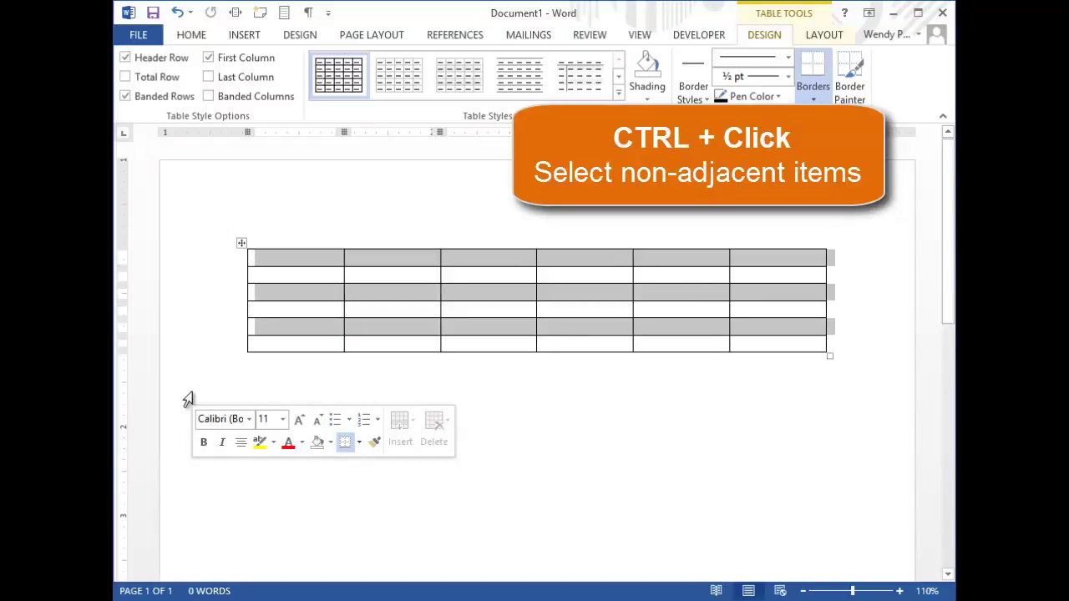
click(375, 266)
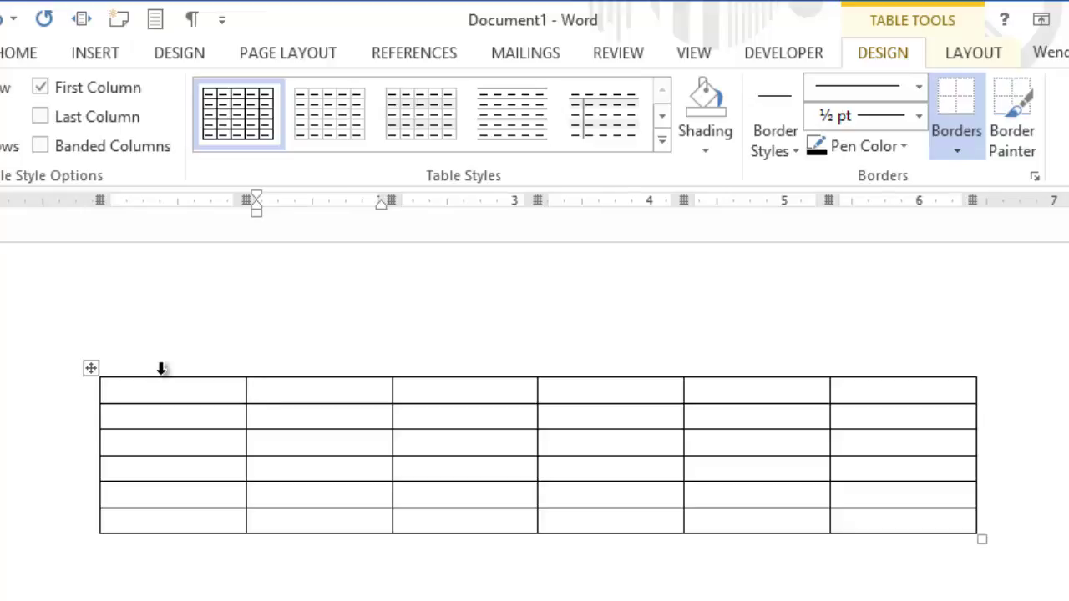
Select the table's first column, then select the first four columns together.
click(162, 368)
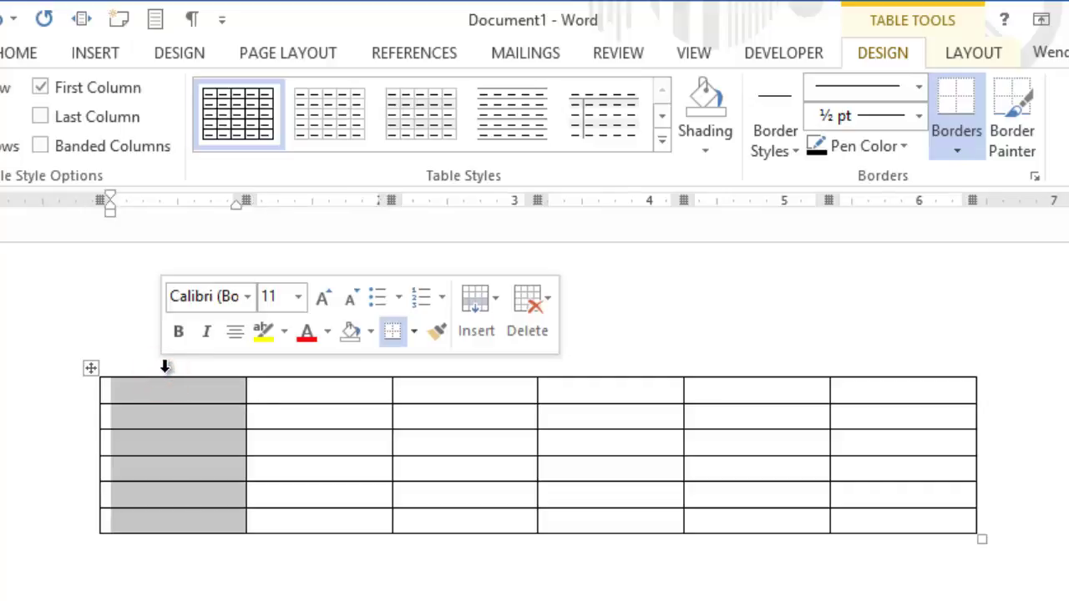
drag(165, 367, 668, 357)
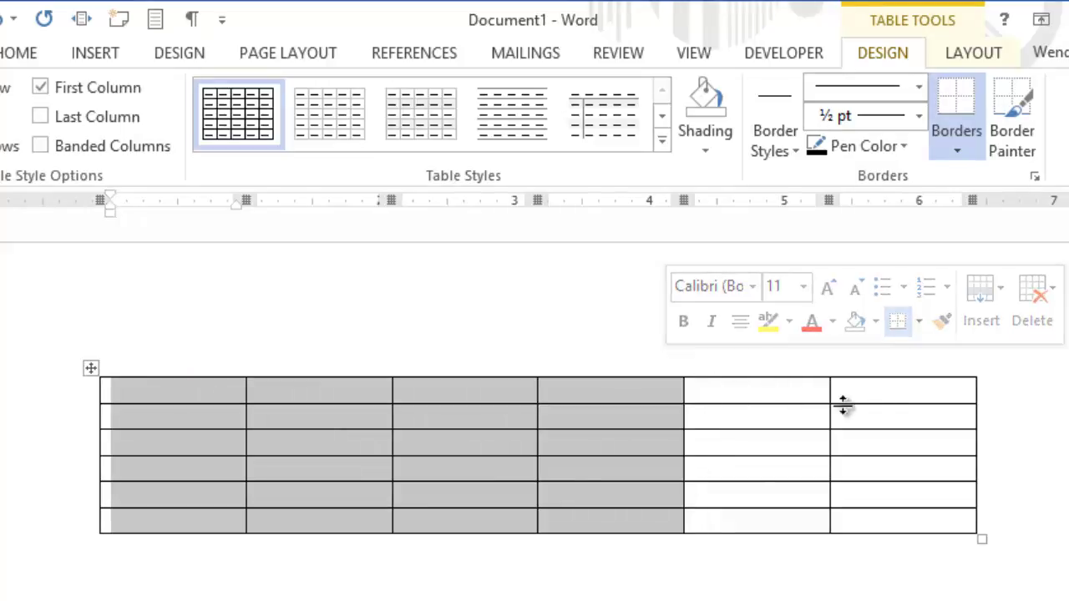
Select the non-adjacent sixth, fourth and second columns of the table together.
click(901, 365)
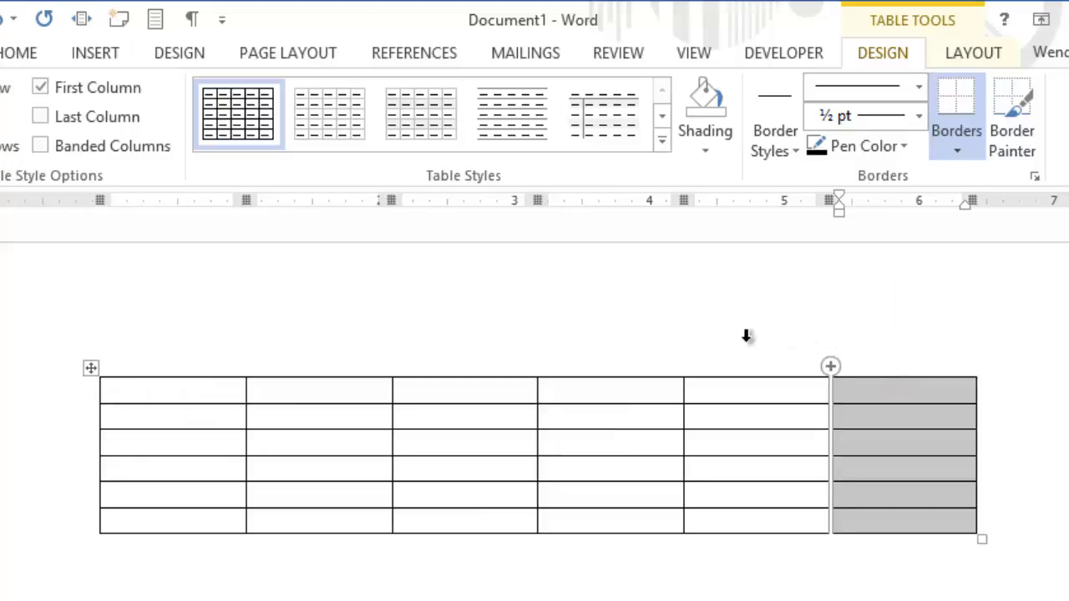
ctrl+click(615, 367)
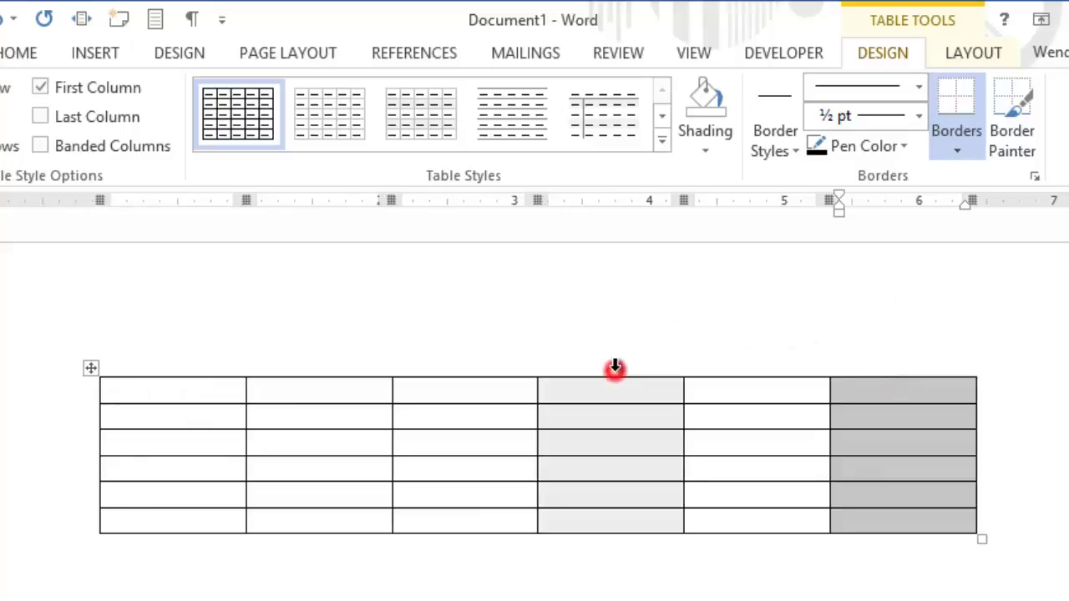
ctrl+click(311, 366)
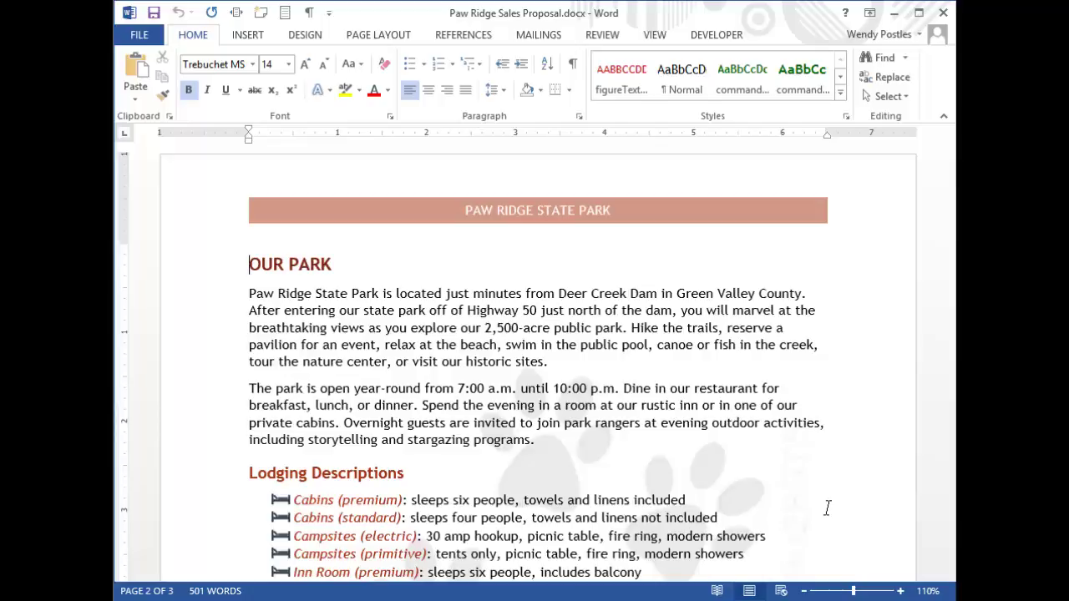
Add the Section indicator to the status bar of the Paw Ridge Sales Proposal document.
right_click(431, 593)
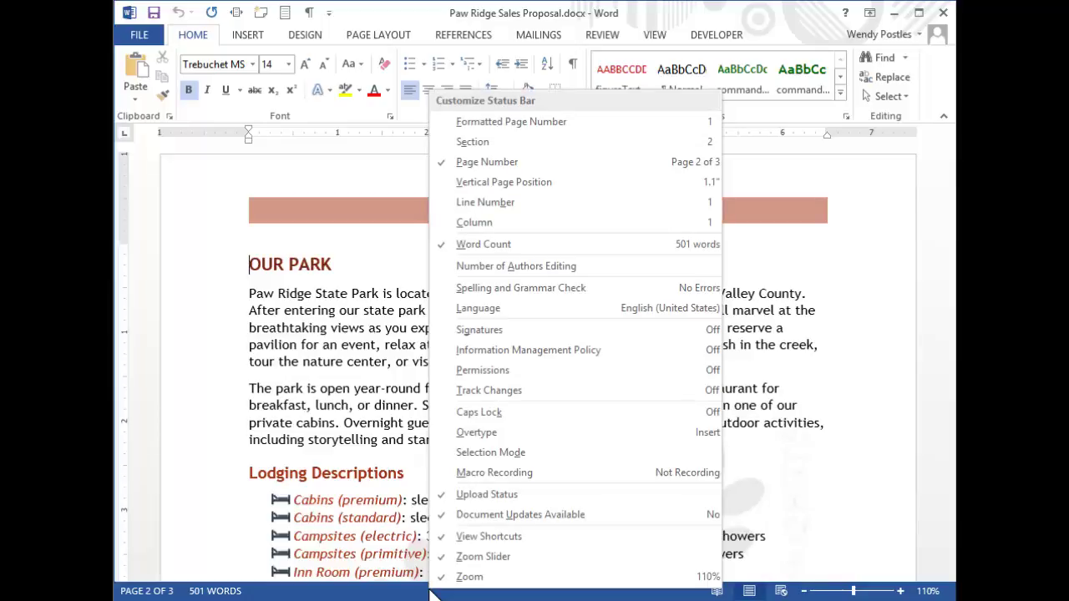
click(489, 143)
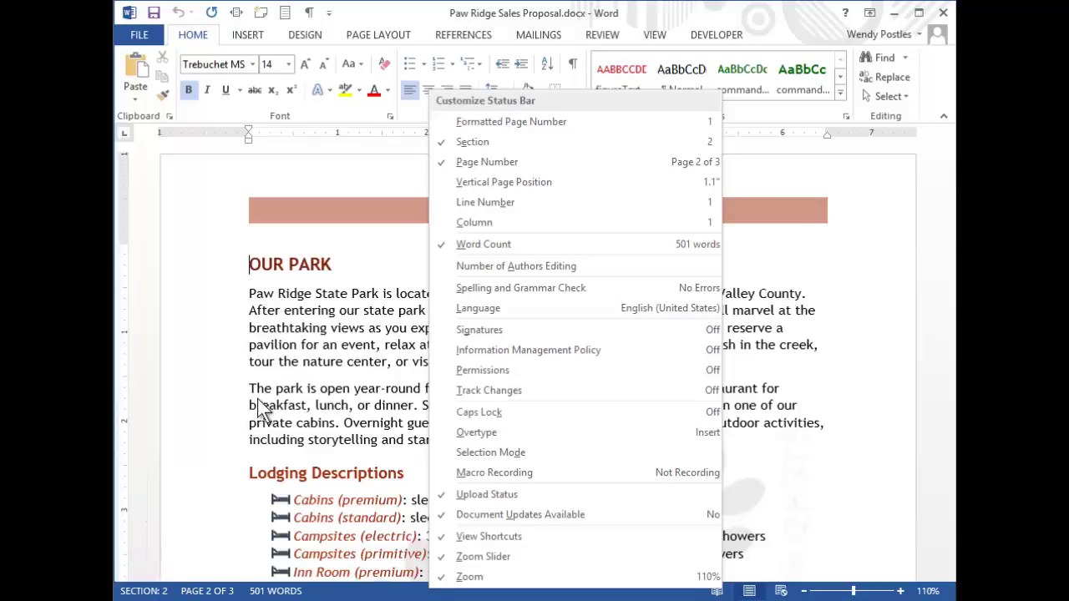
click(365, 361)
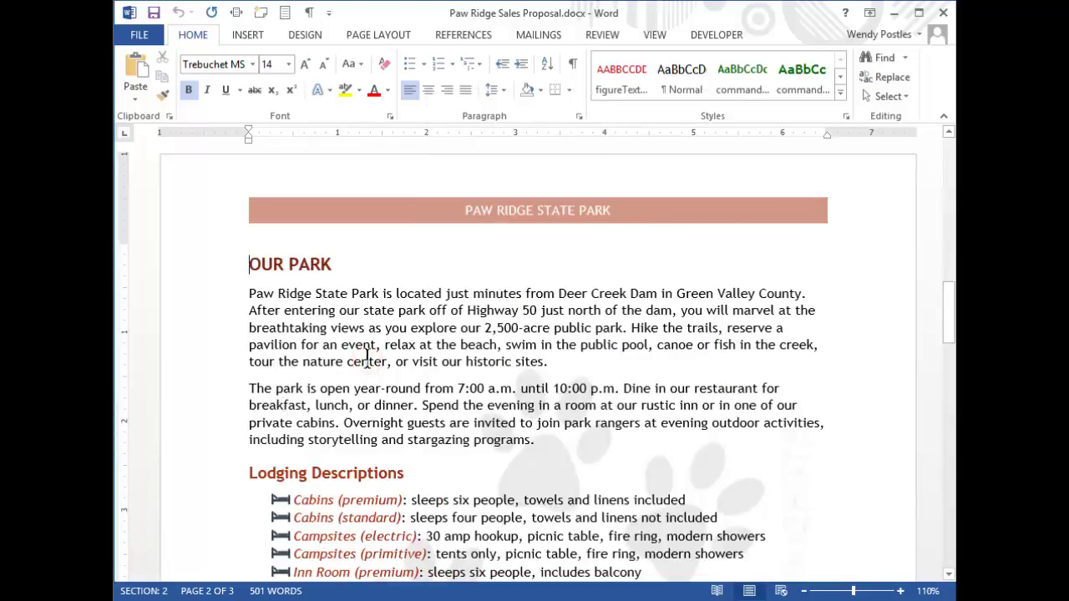
Compare the section numbers at the "Plan your next outing with us!" text and at the OUR PARK heading.
scroll(367, 364, up, 3)
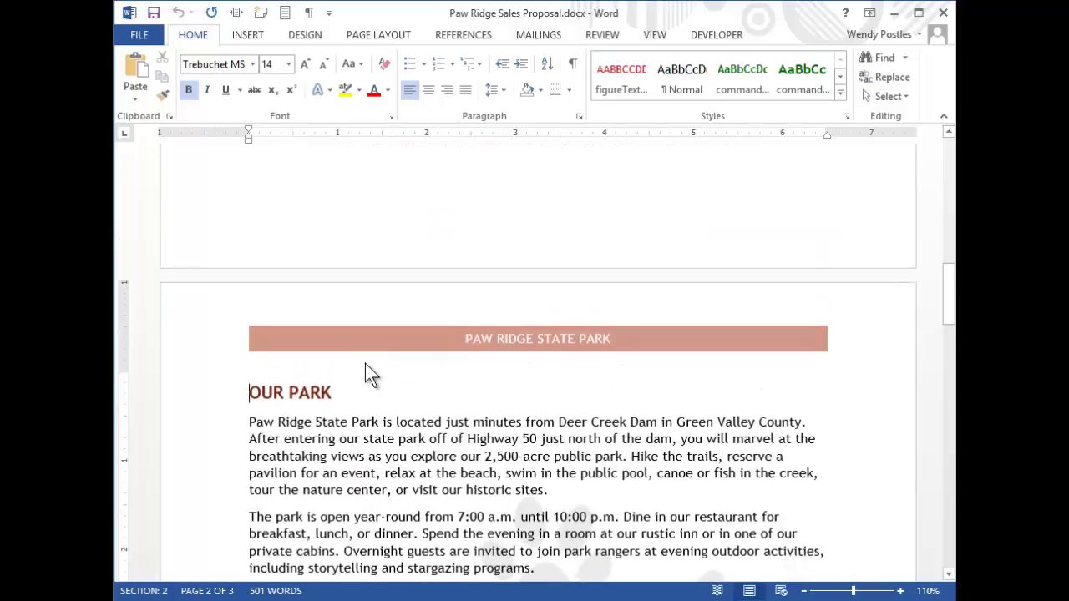
scroll(365, 368, up, 4)
click(343, 236)
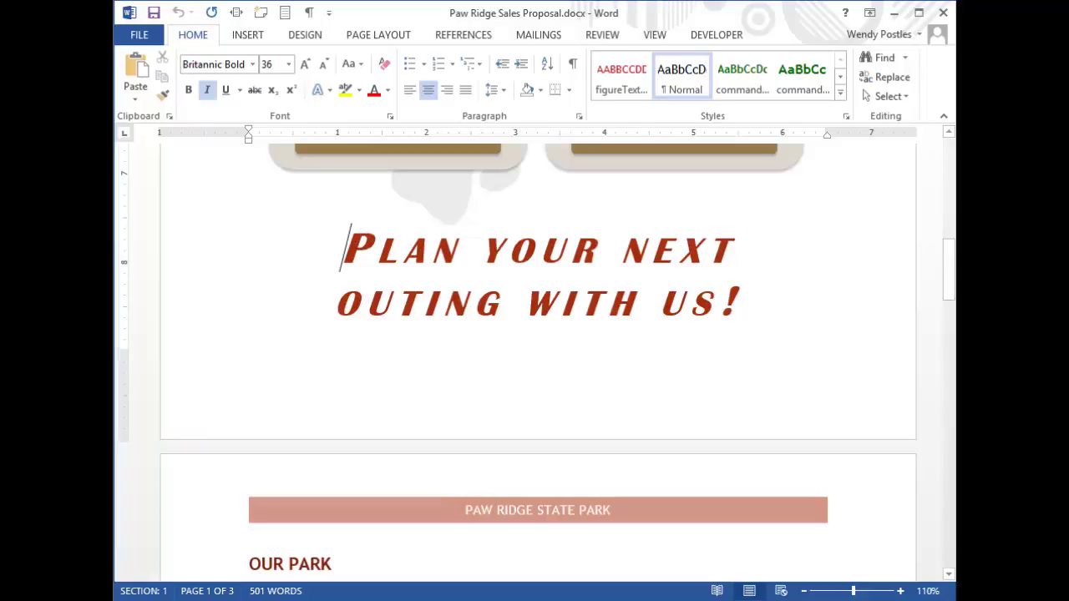
scroll(354, 487, down, 2)
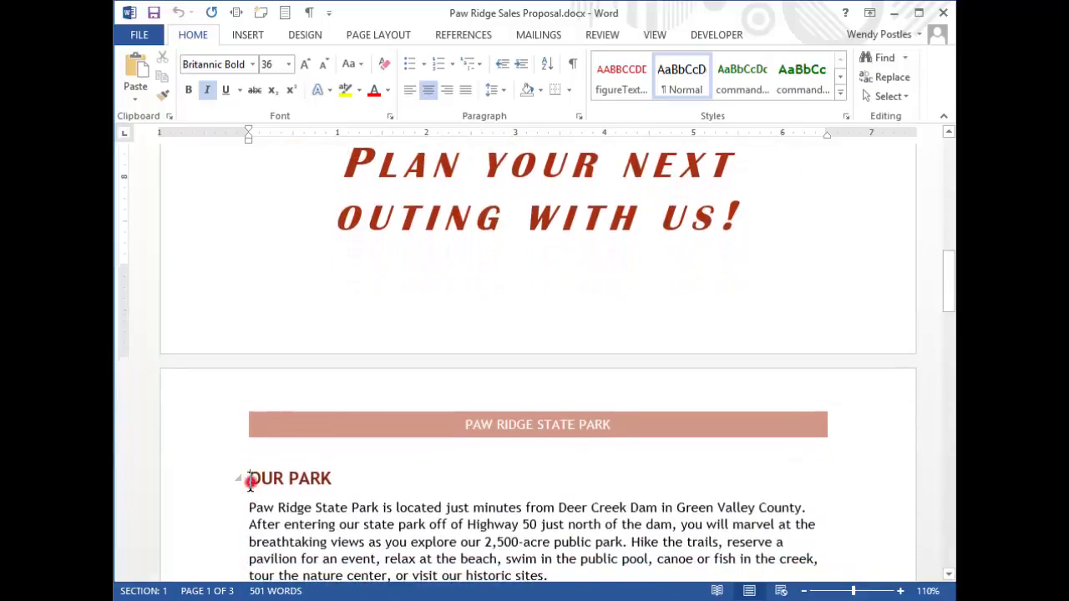
click(249, 478)
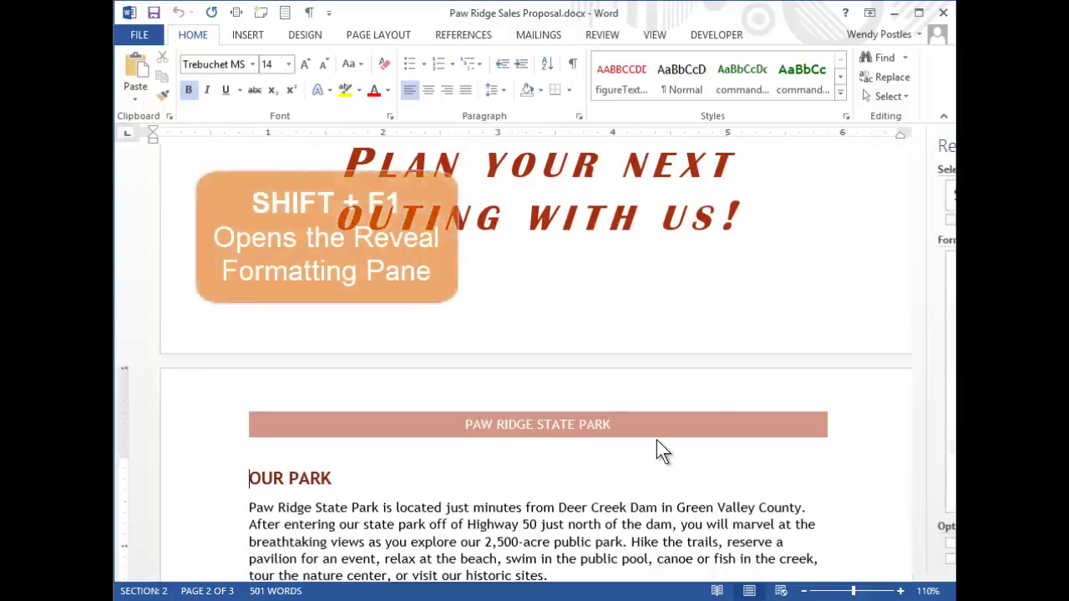
Reveal the formatting of the OUR PARK heading and review its font, paragraph and expanded section details.
key(shift+F1)
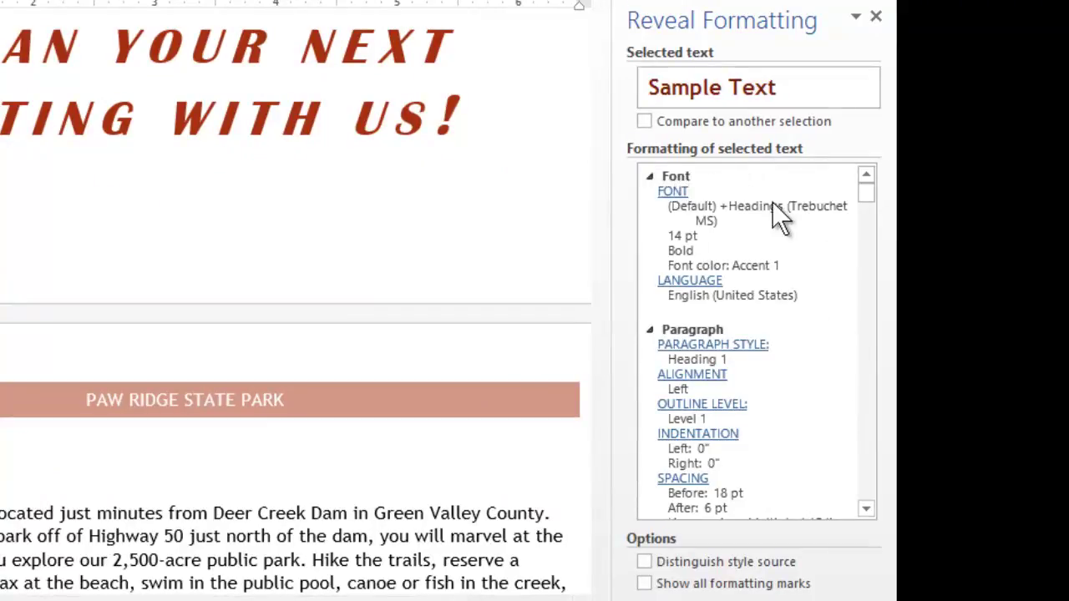
click(866, 510)
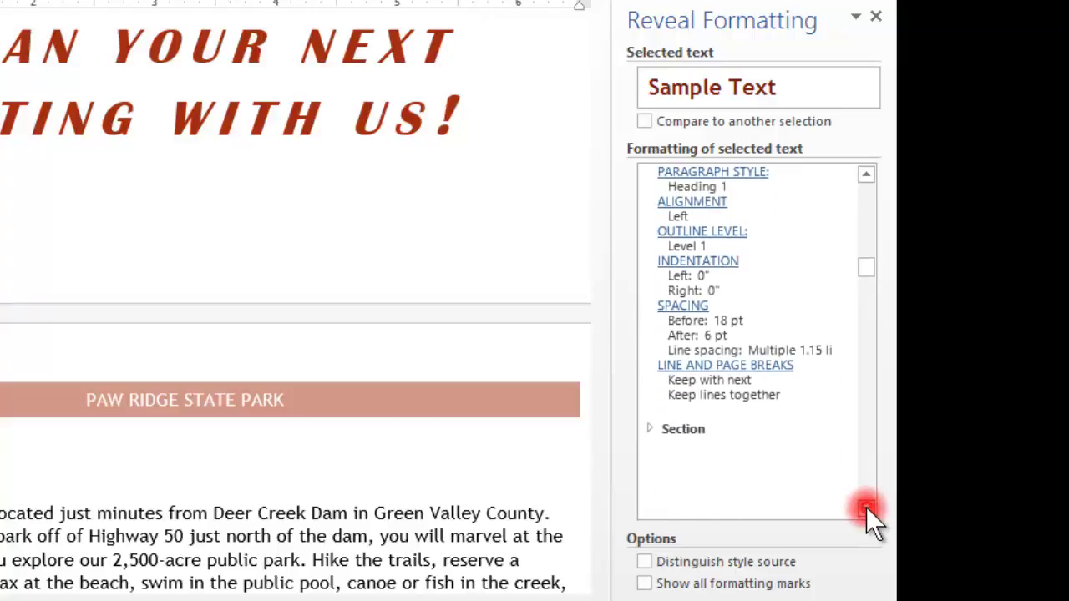
click(649, 429)
click(866, 509)
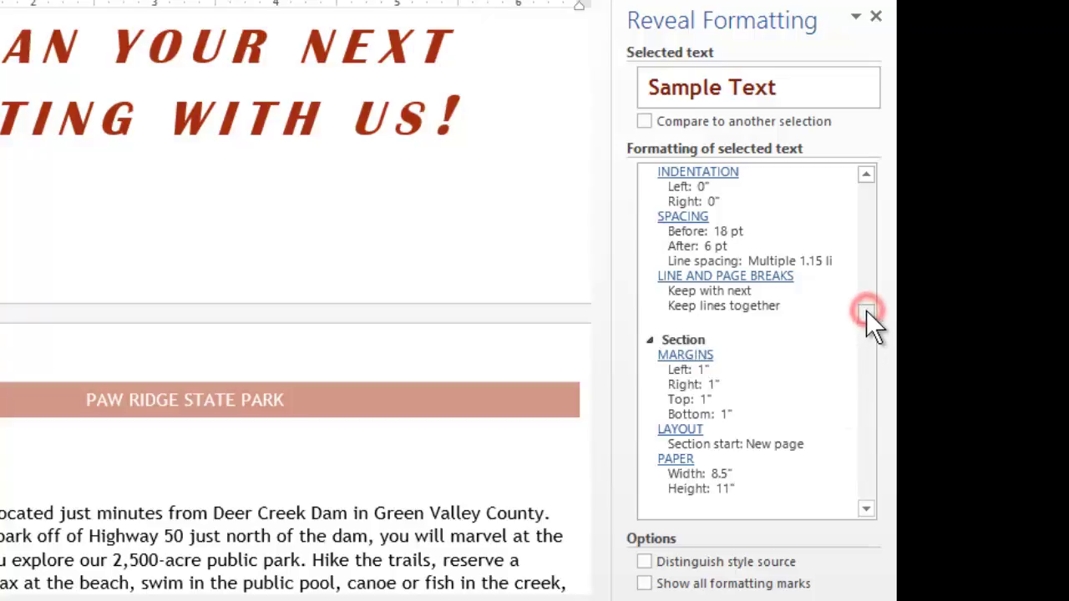
drag(866, 309, 867, 172)
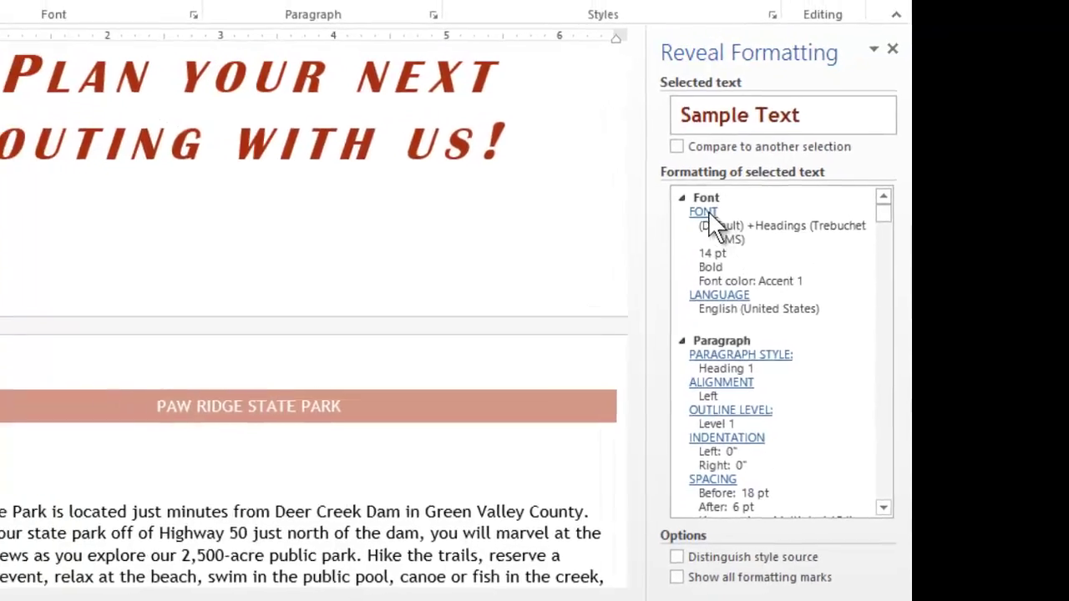
View the OUR PARK heading's Font settings from its revealed formatting, then dismiss them without changes.
click(673, 192)
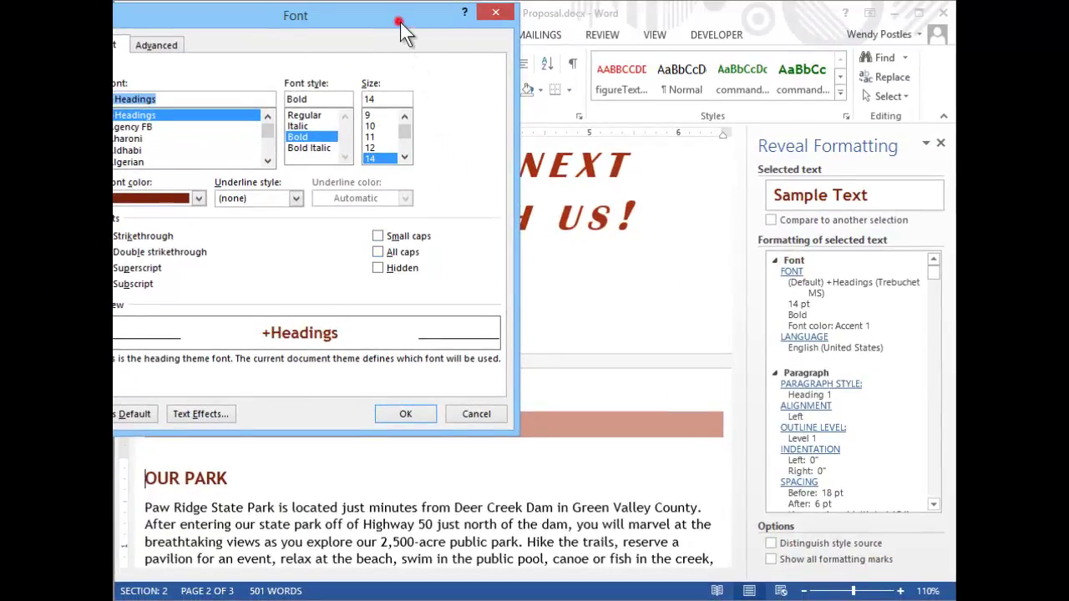
drag(400, 22, 444, 32)
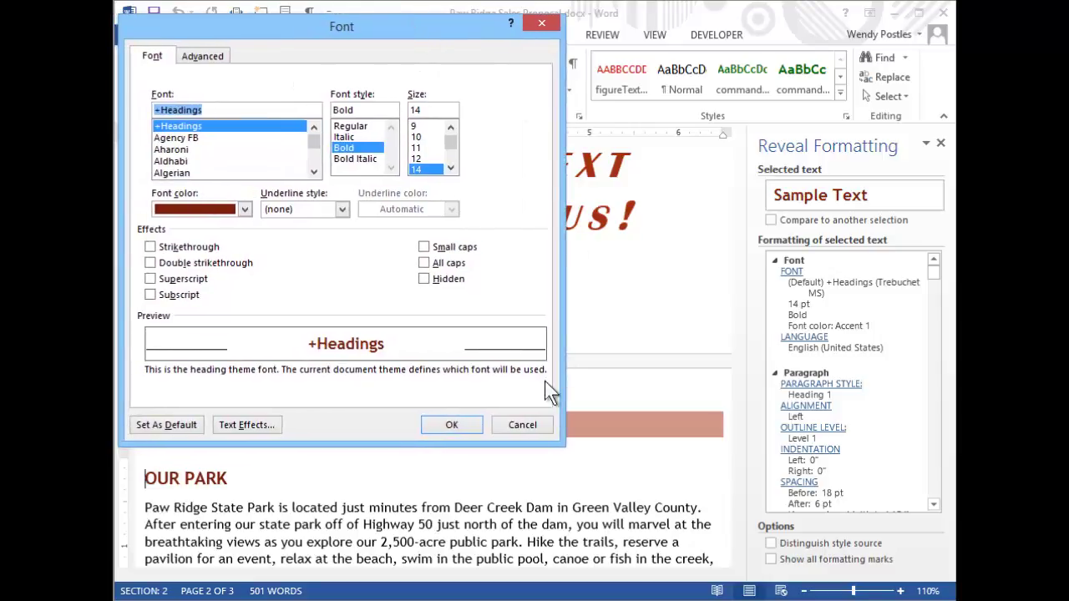
click(528, 422)
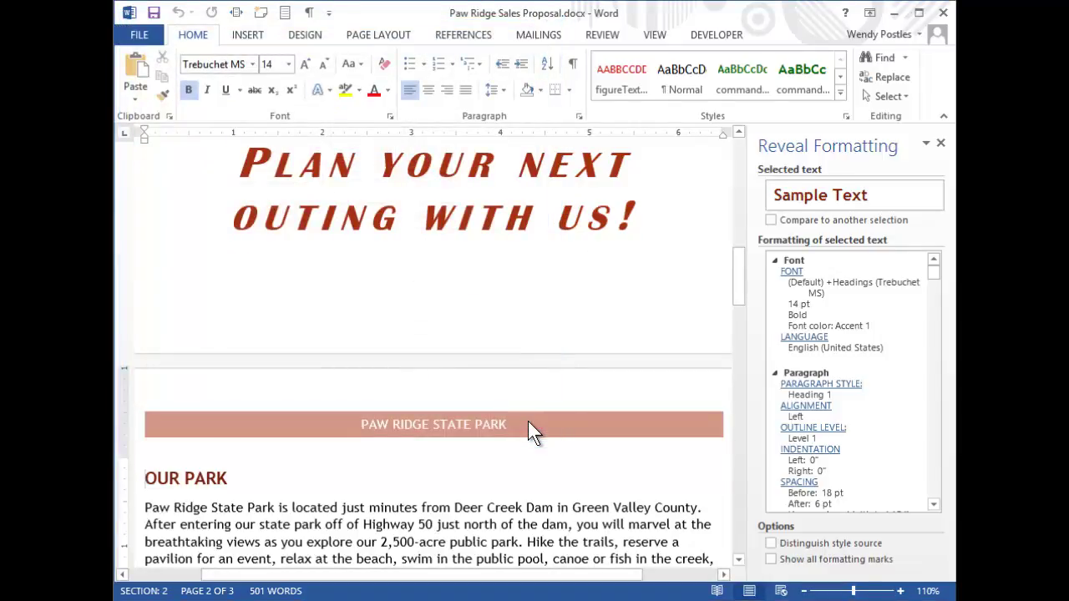